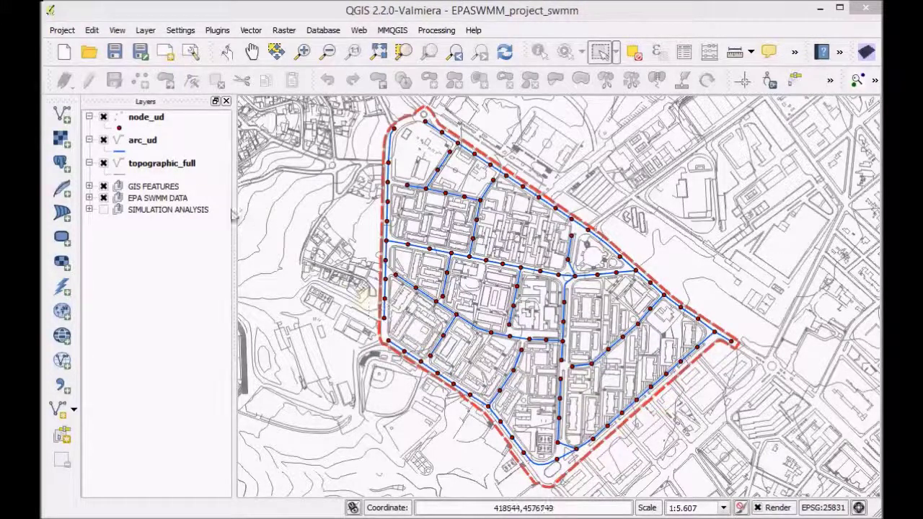
Look over the node_ud attribute table, then close it
left_click(147, 118)
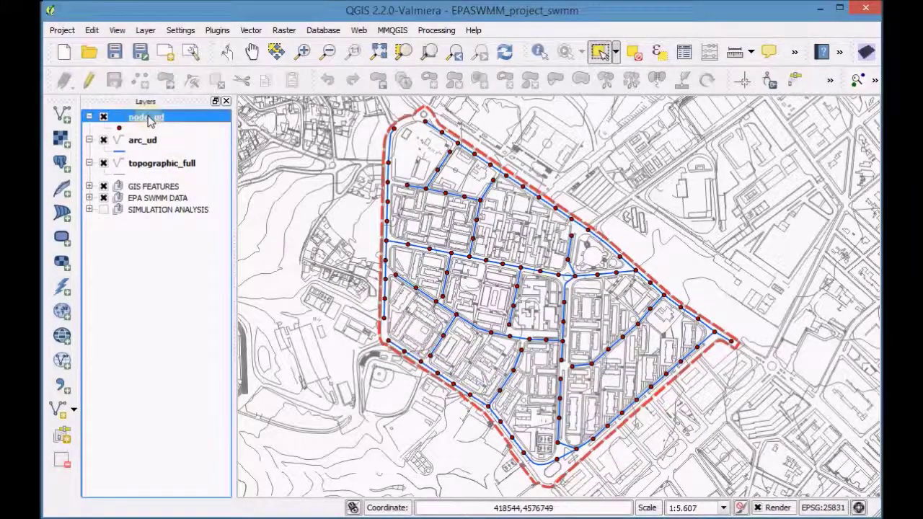
left_click(684, 53)
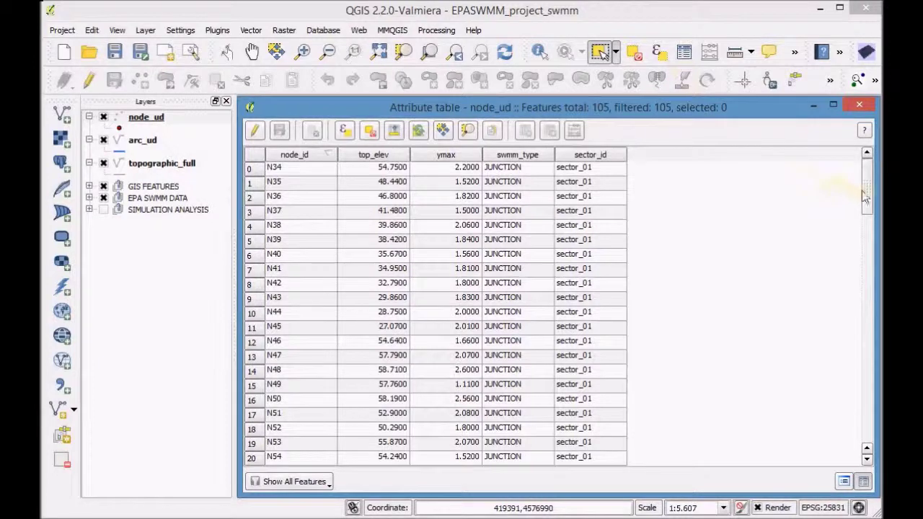
mouse_move(867, 196)
left_mouse_down()
mouse_move(841, 365)
mouse_move(848, 434)
mouse_move(868, 193)
left_mouse_up()
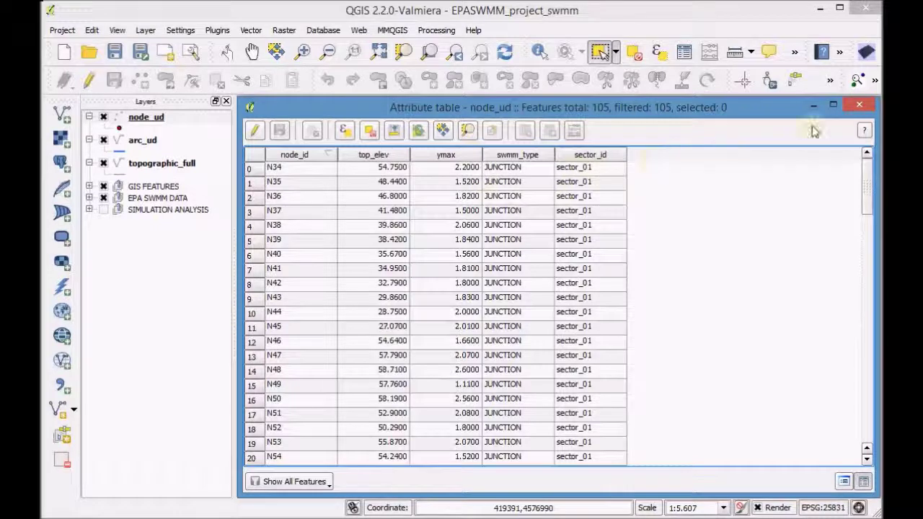
left_click(860, 106)
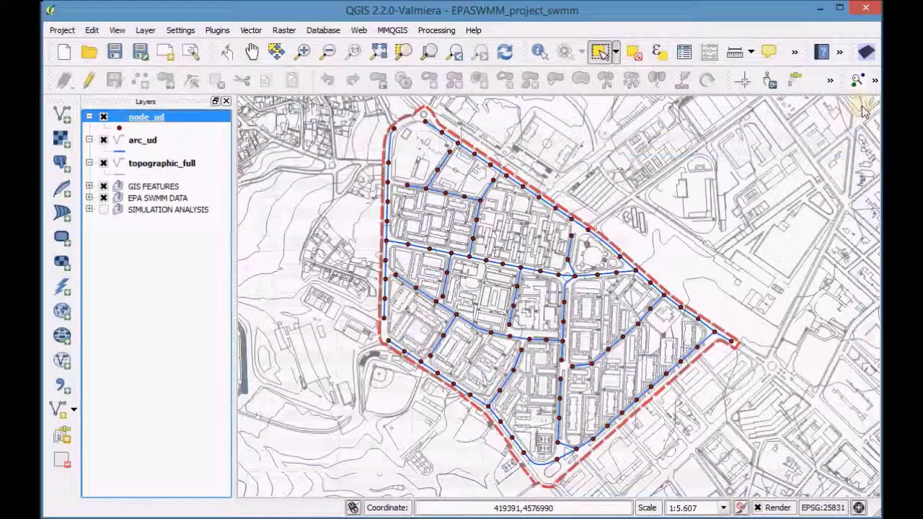
Select the 104 junction nodes using the expression "swmm_type" = 'JUNCTION'
left_click(659, 52)
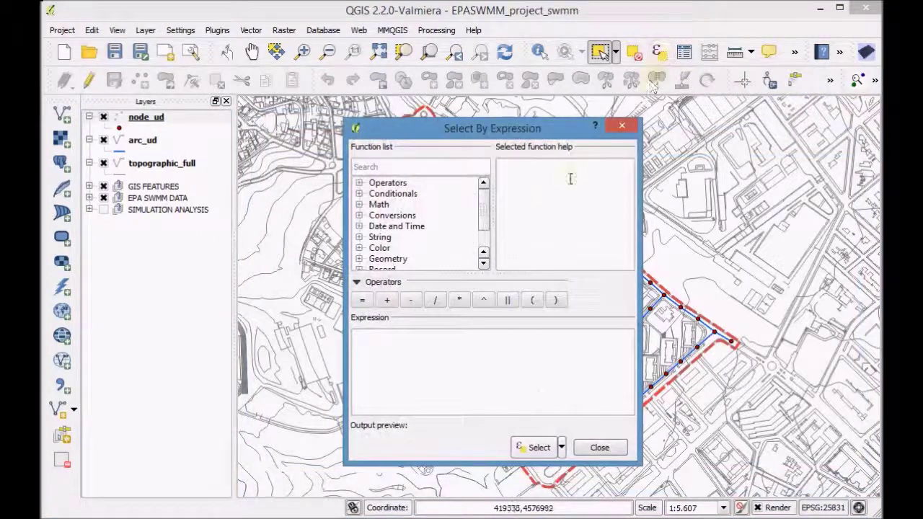
left_click_drag(485, 209, 481, 245)
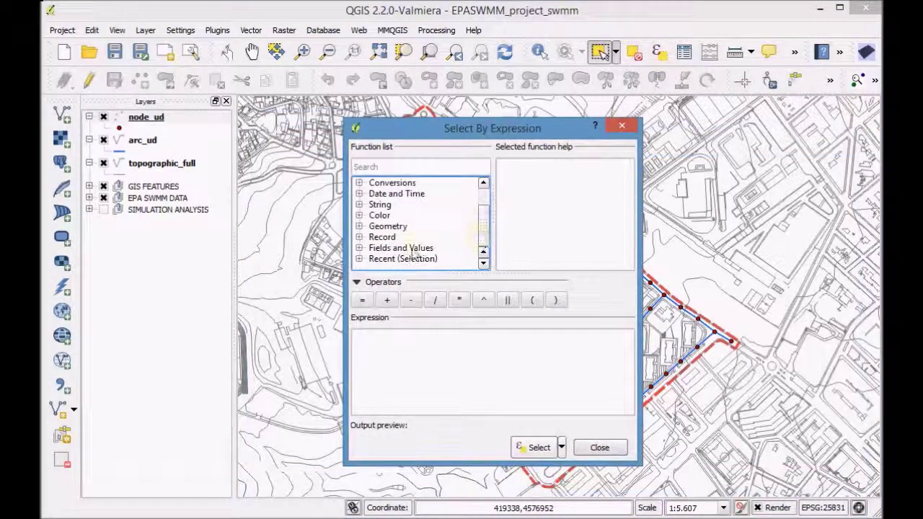
left_click(359, 248)
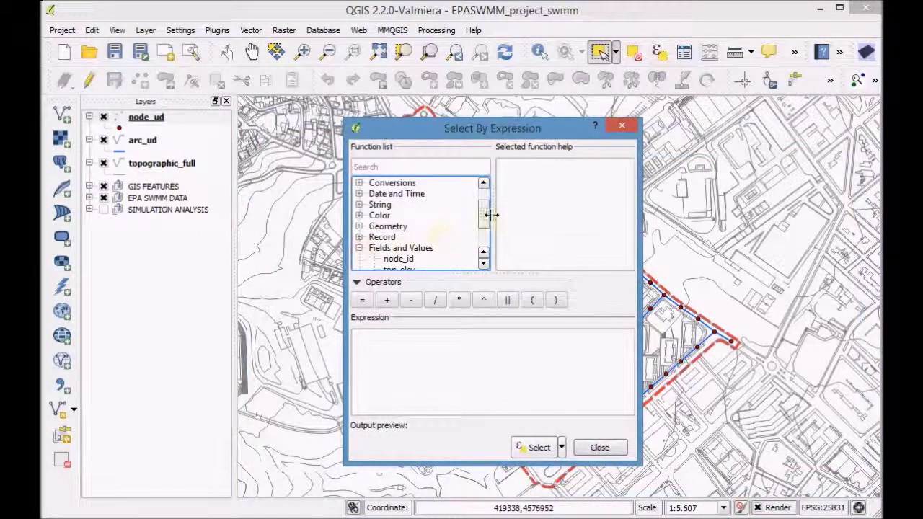
left_click_drag(487, 218, 483, 245)
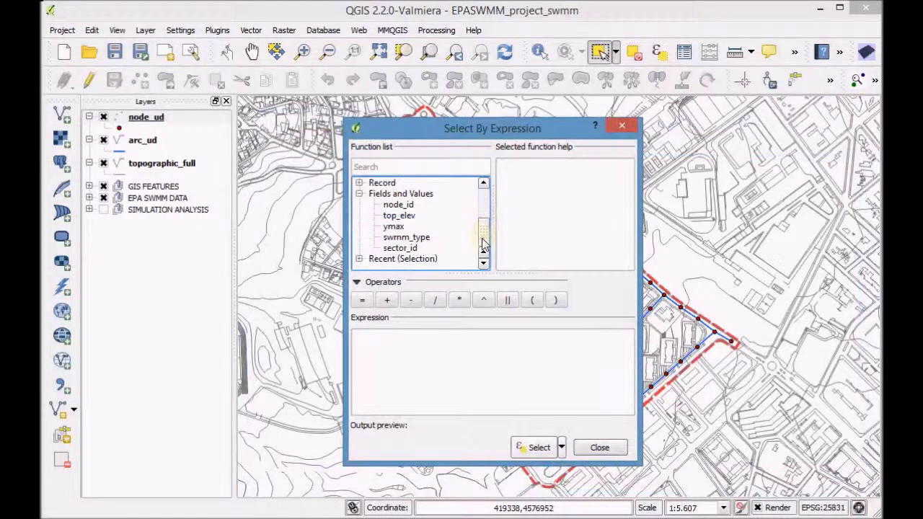
left_click(419, 238)
double_click(416, 292)
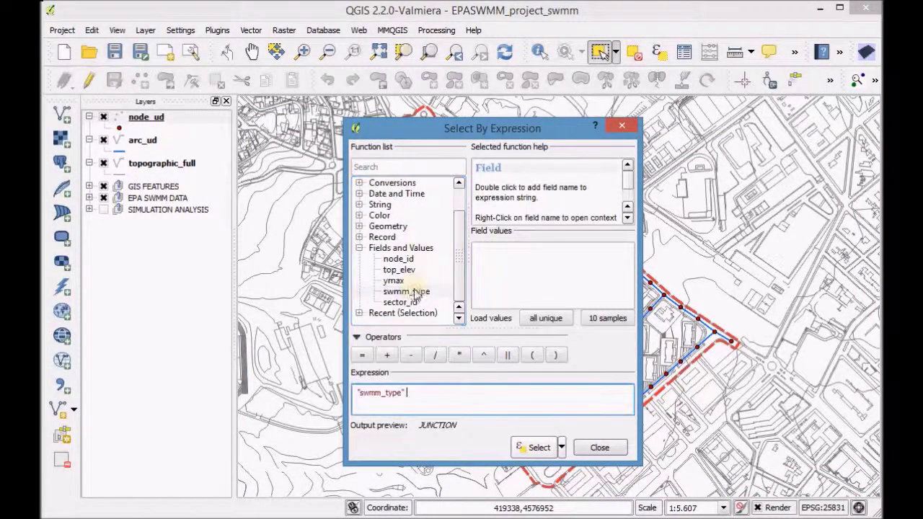
left_click(365, 355)
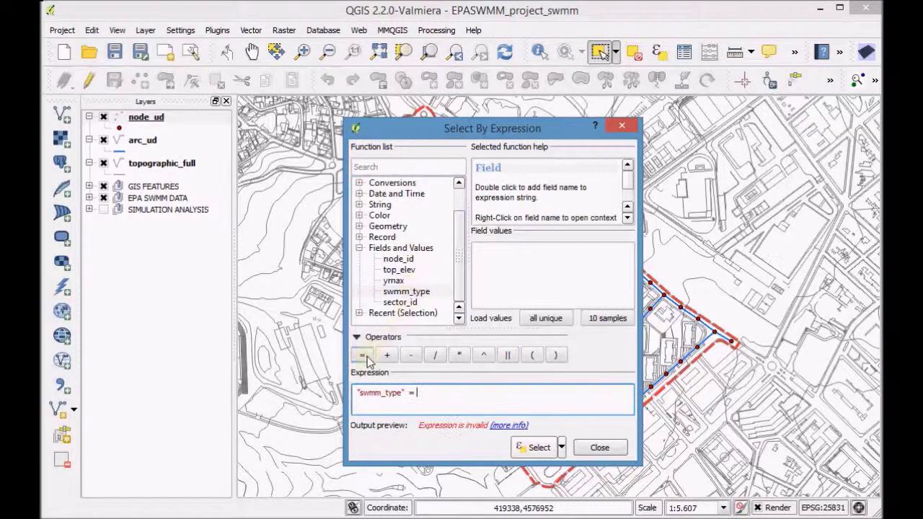
left_click(548, 319)
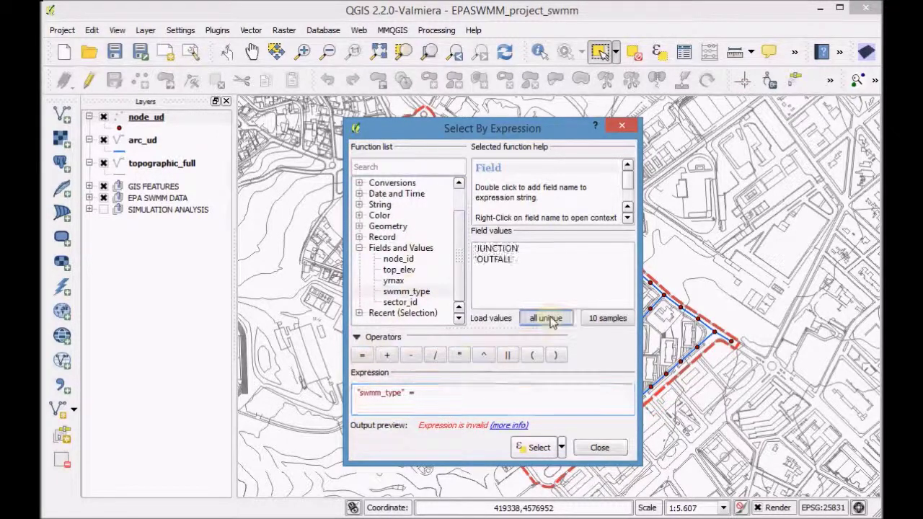
double_click(514, 251)
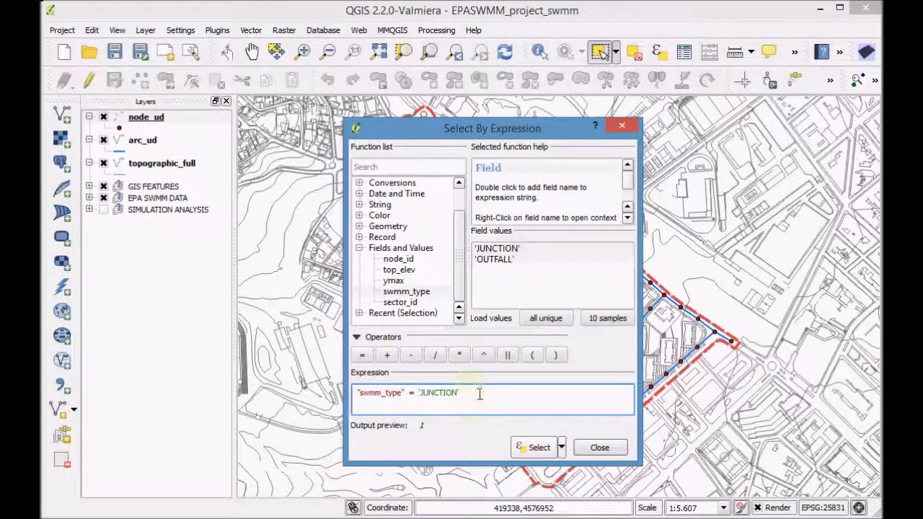
left_click(524, 450)
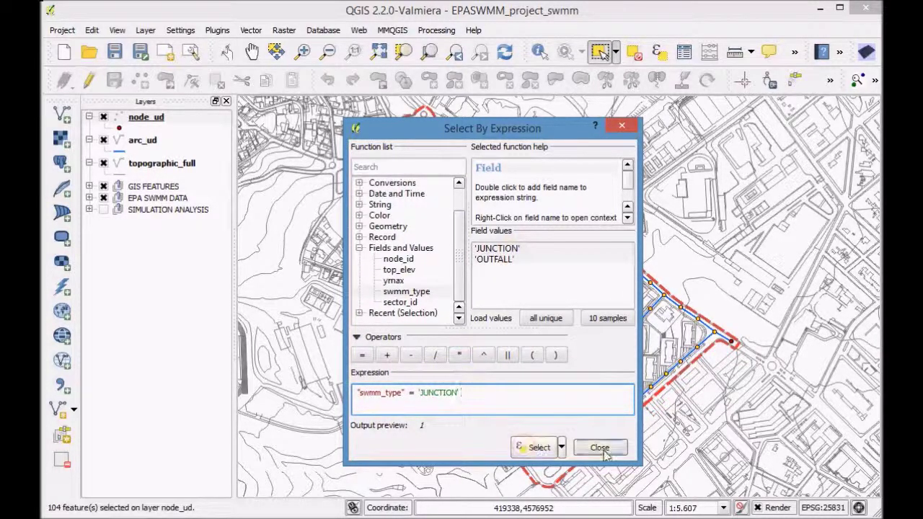
left_click(601, 450)
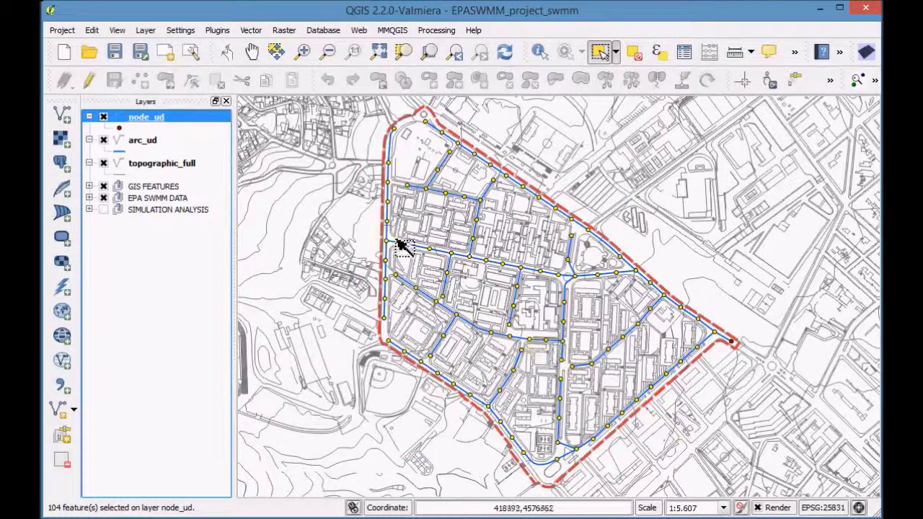
Copy the 104 selected junctions and make EPA SWMM DATA > Hydraulics > Node > Junctions the active layer
left_click(92, 29)
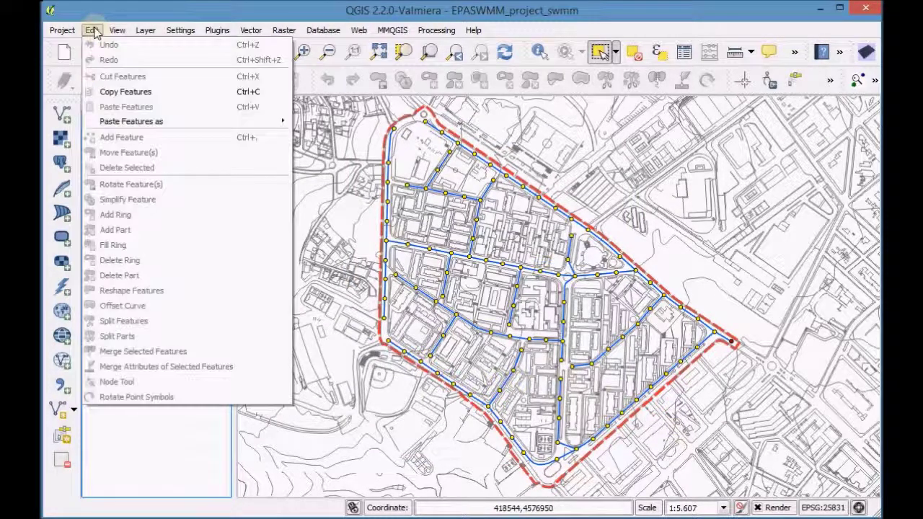
left_click(103, 92)
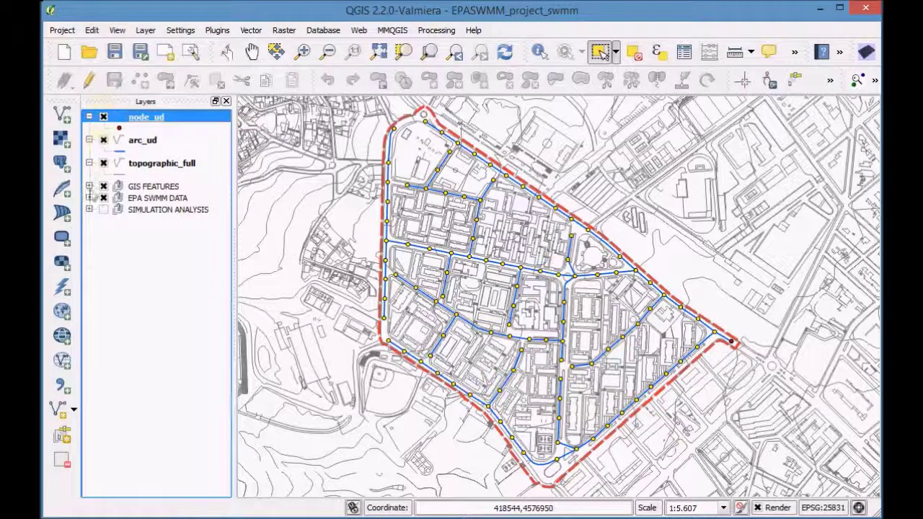
left_click(89, 199)
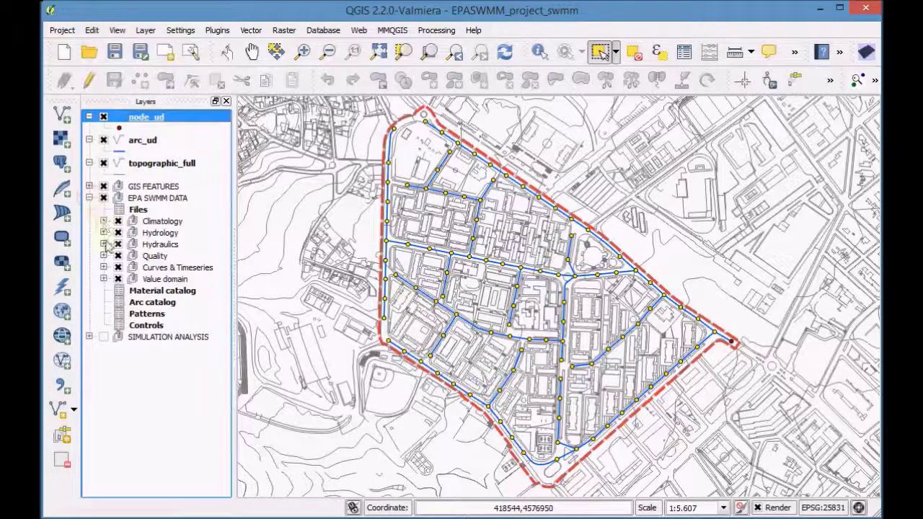
left_click(103, 244)
left_click(119, 257)
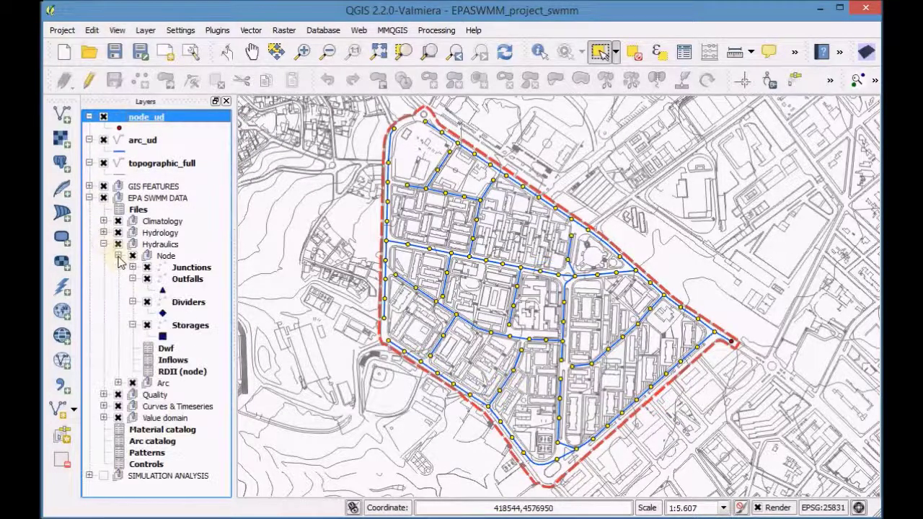
left_click(133, 267)
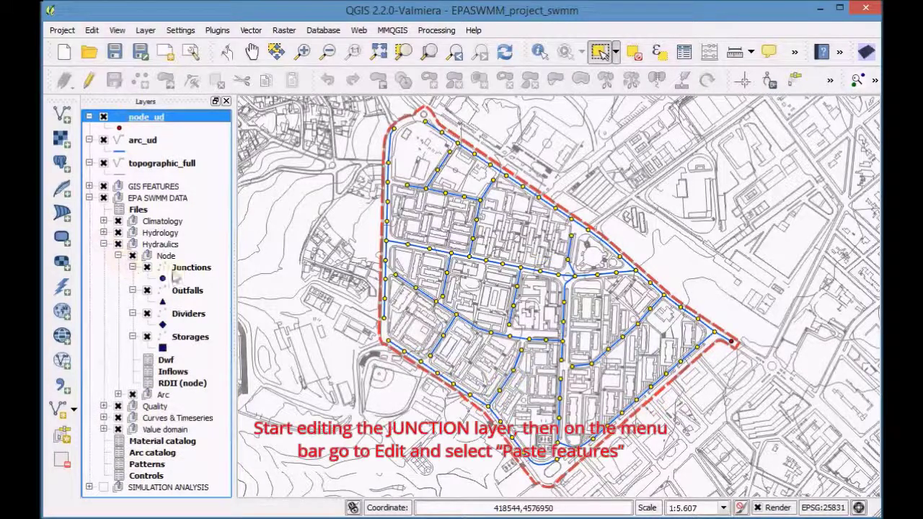
left_click(193, 271)
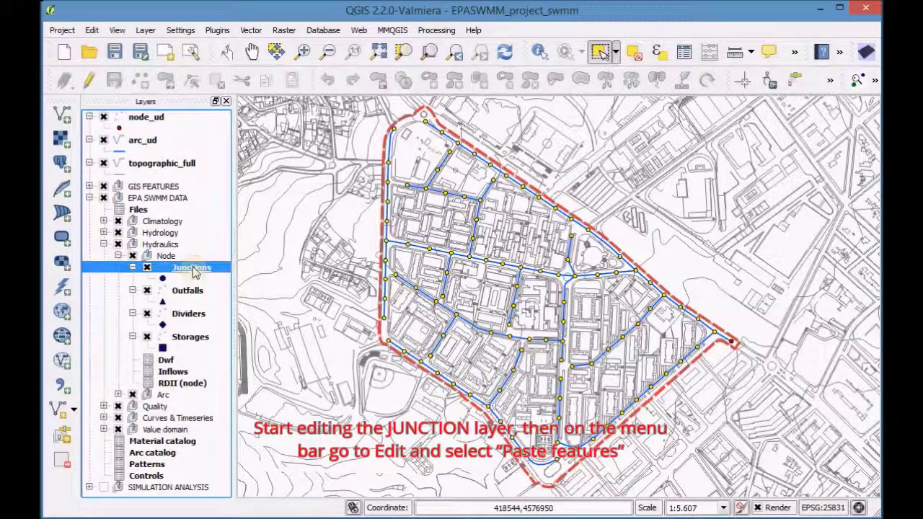
Turn on editing for Junctions and paste the 104 copied junction nodes into it
left_click(89, 80)
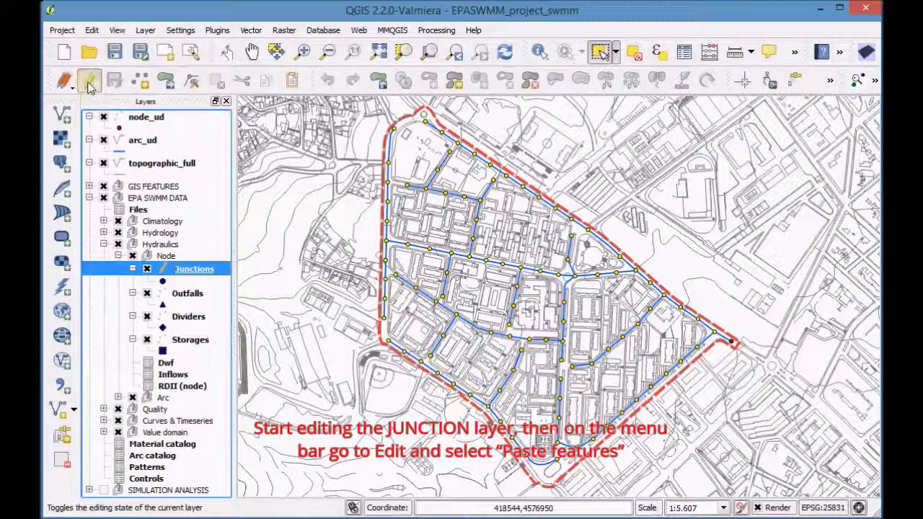
left_click(93, 30)
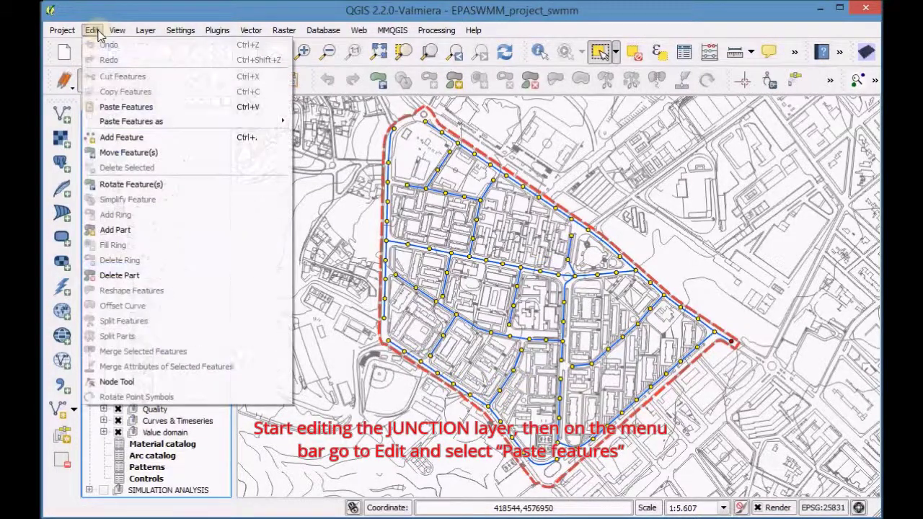
left_click(115, 108)
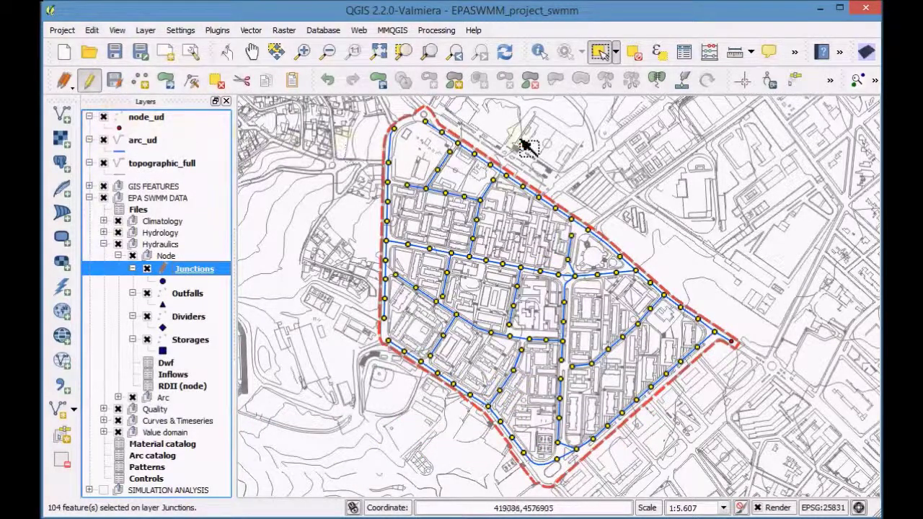
From the Junctions attribute table, save the pasted junctions and end editing, then deselect all and reactivate node_ud
left_click(685, 58)
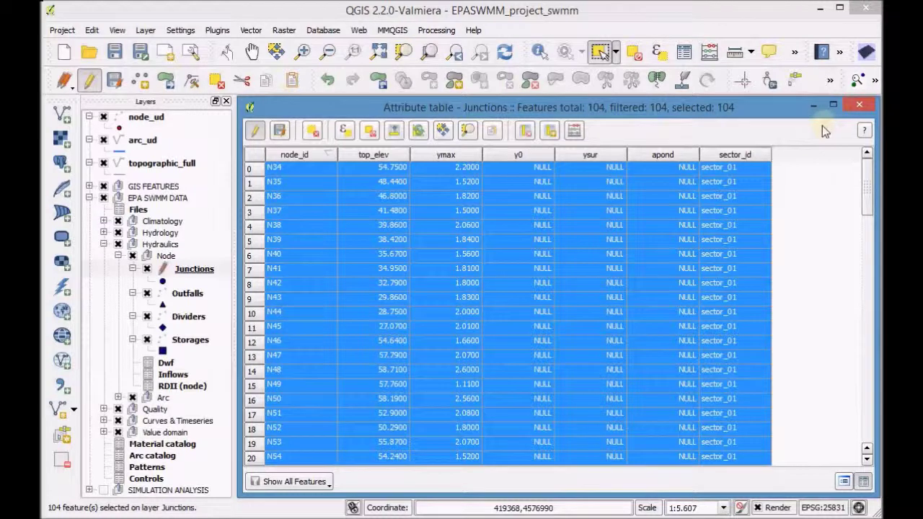
mouse_move(867, 186)
left_mouse_down()
mouse_move(863, 275)
mouse_move(867, 180)
left_mouse_up()
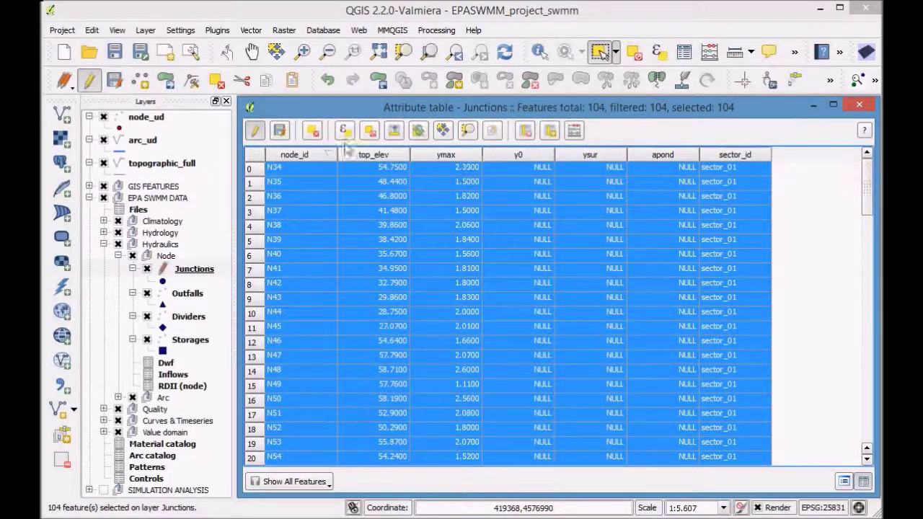
left_click(285, 133)
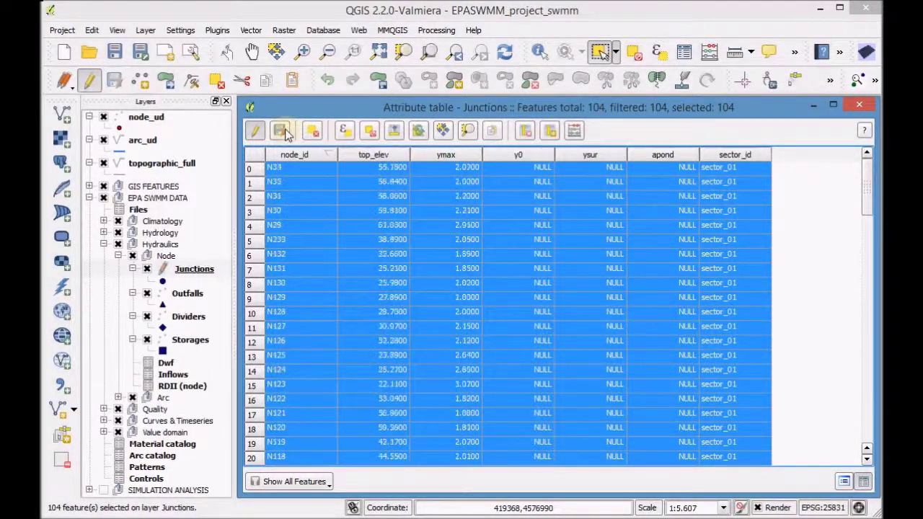
left_click(257, 131)
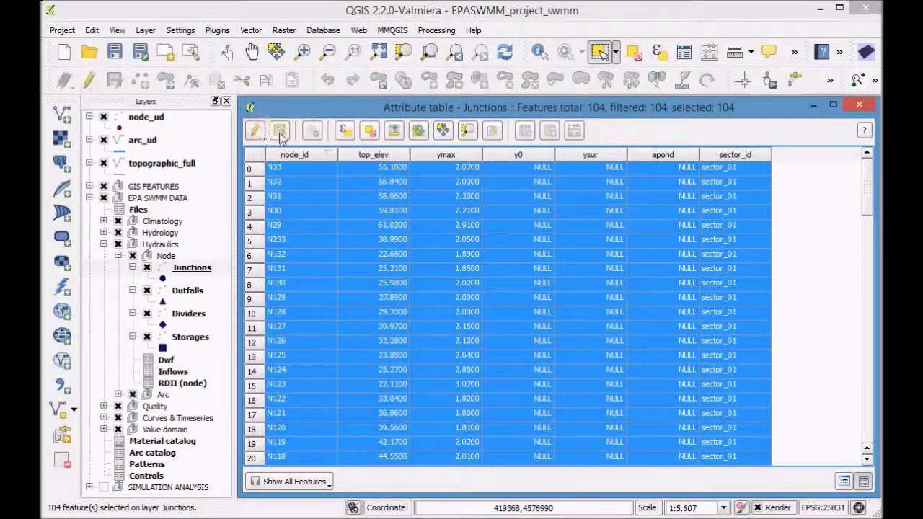
left_click(857, 106)
left_click(639, 61)
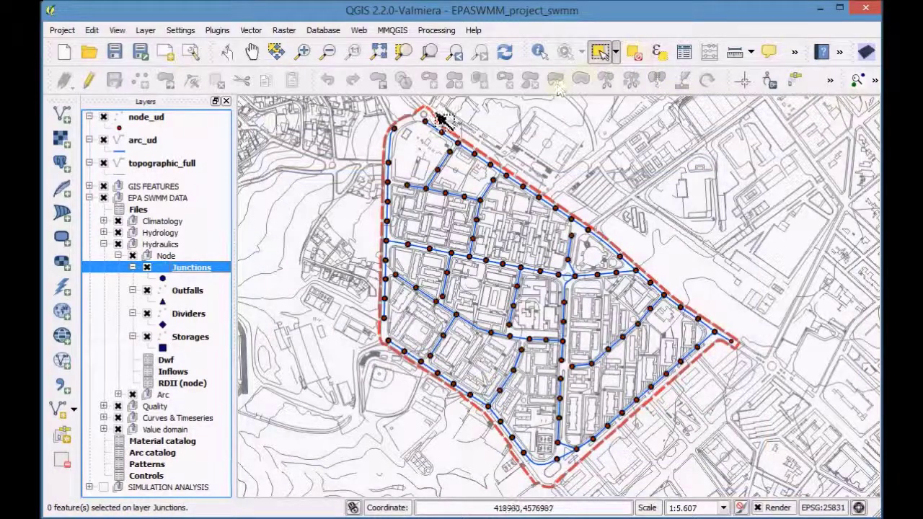
left_click(141, 119)
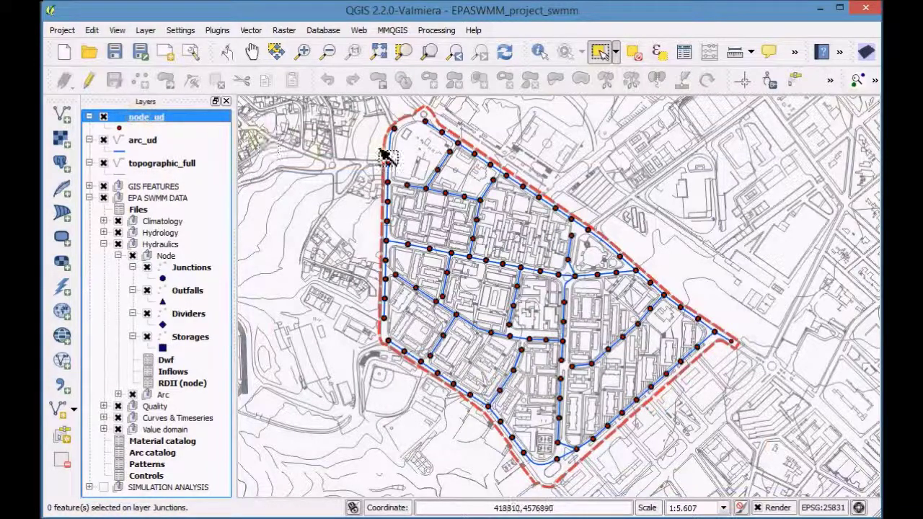
Select the single outfall node using the expression "swmm_type" = 'OUTFALL'
left_click(659, 54)
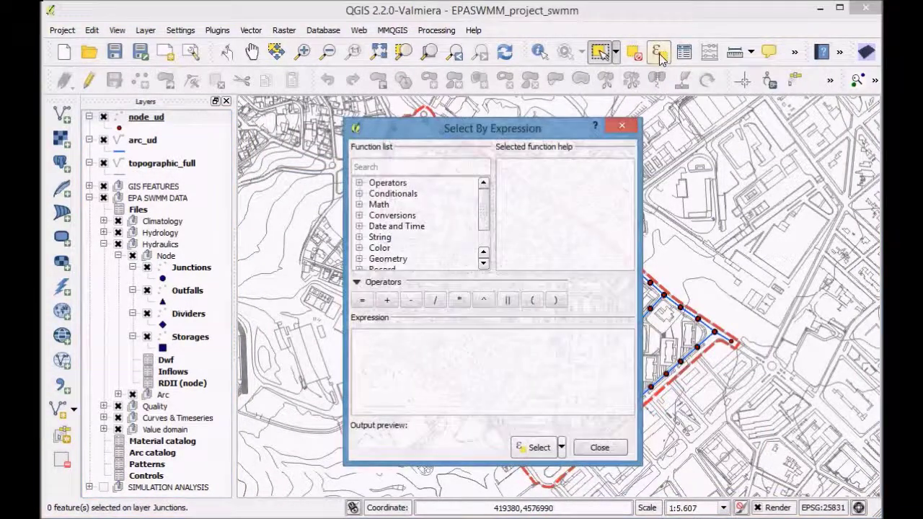
left_click_drag(486, 199, 487, 229)
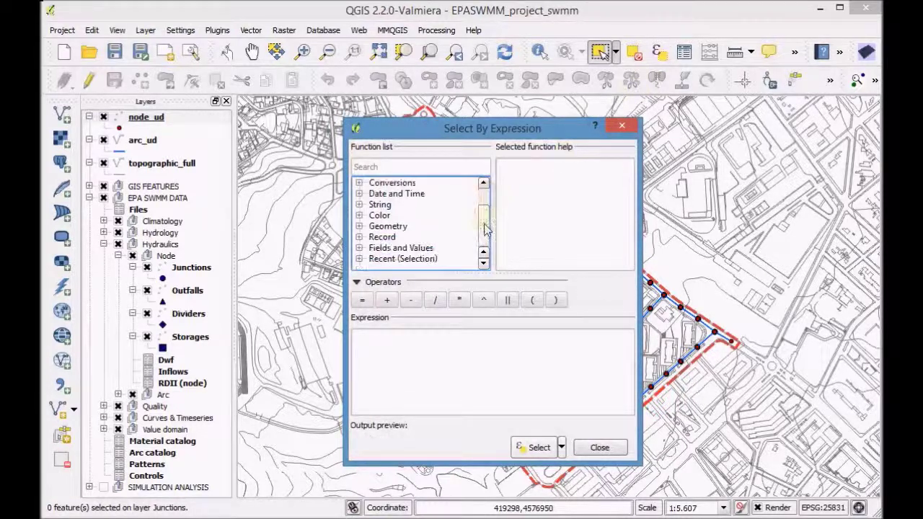
left_click(359, 247)
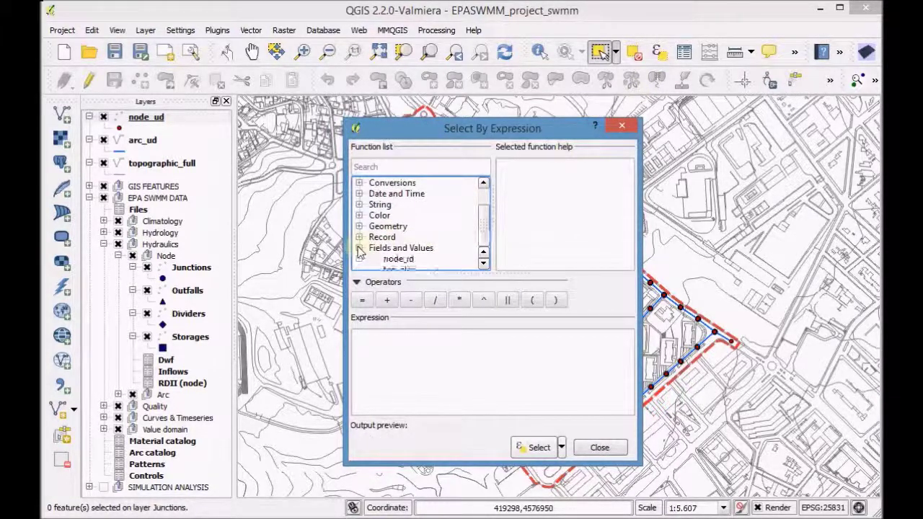
left_click_drag(488, 216, 488, 232)
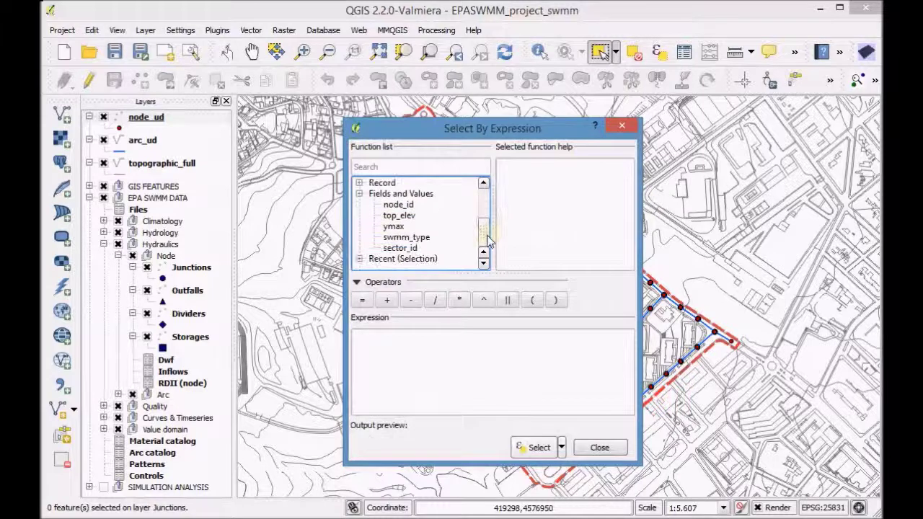
left_click(425, 246)
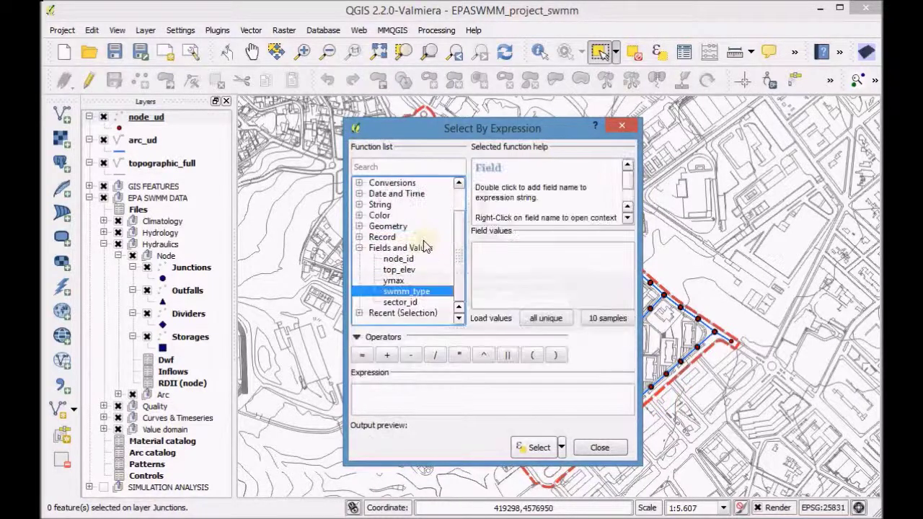
double_click(408, 291)
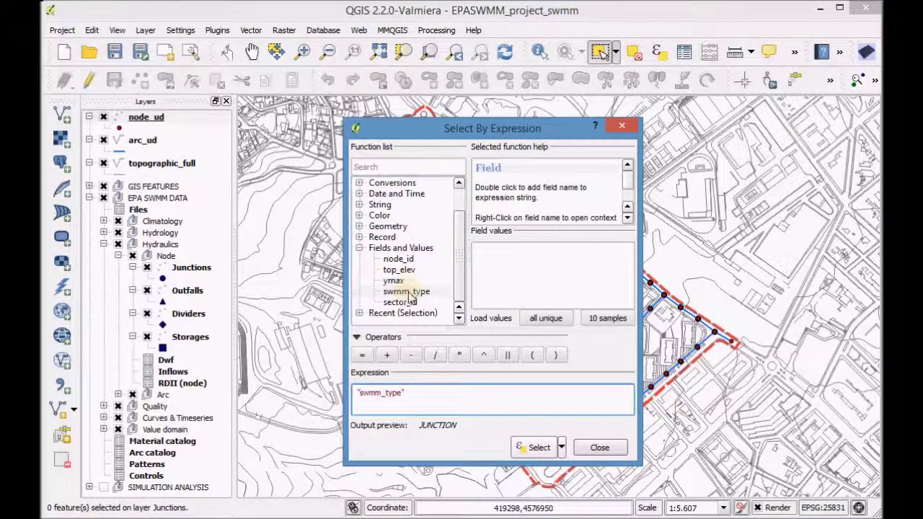
left_click(363, 354)
left_click(545, 319)
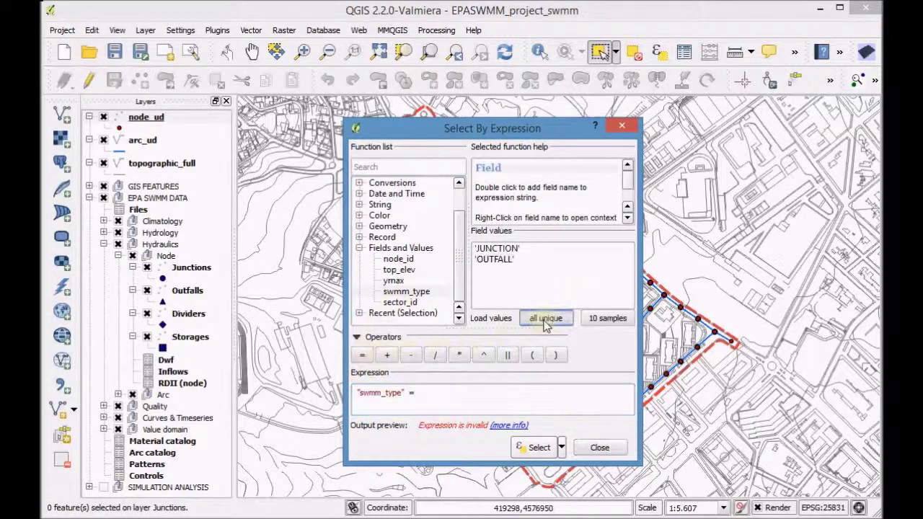
left_click(500, 262)
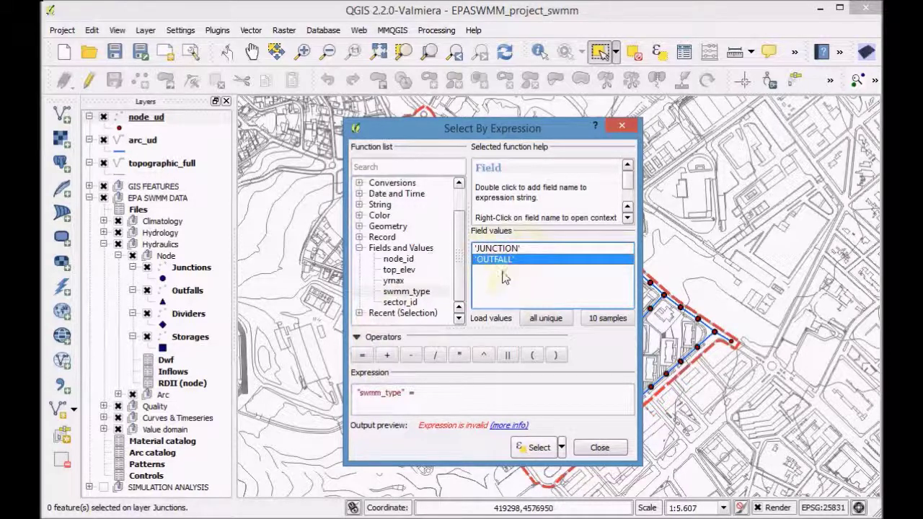
double_click(504, 261)
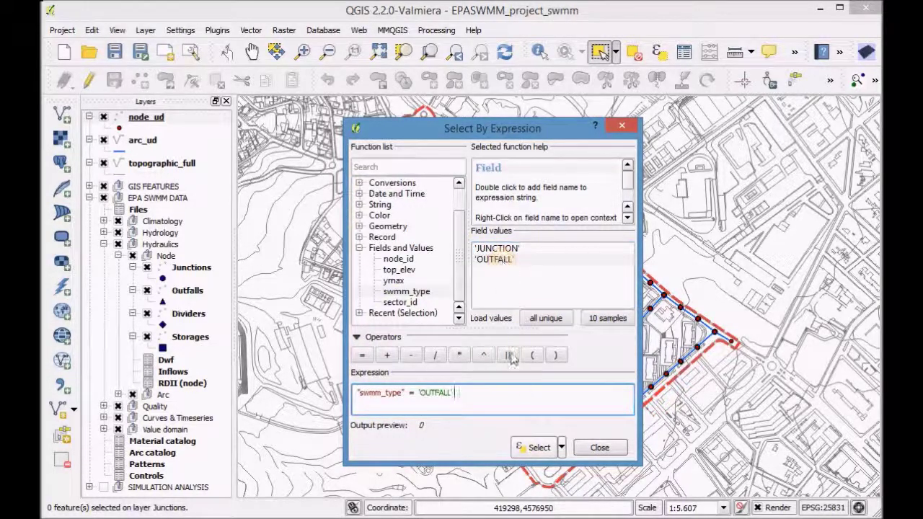
left_click(534, 447)
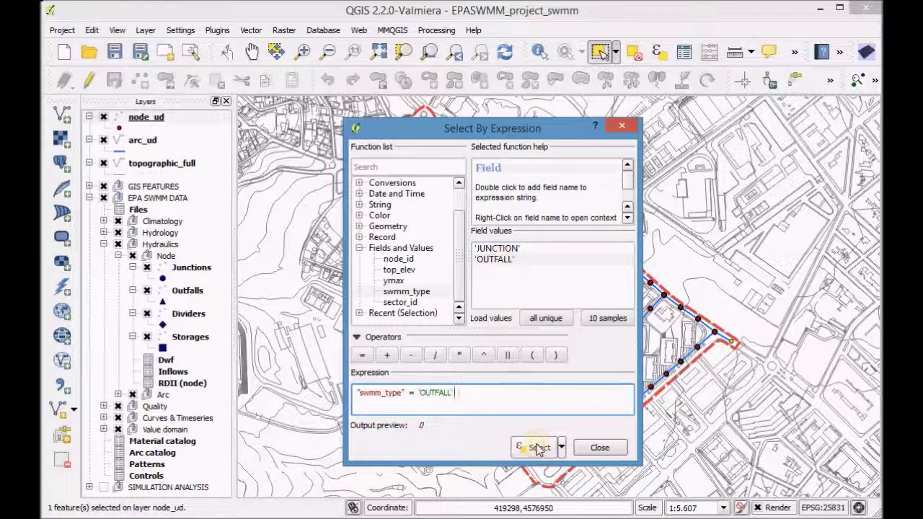
left_click(597, 448)
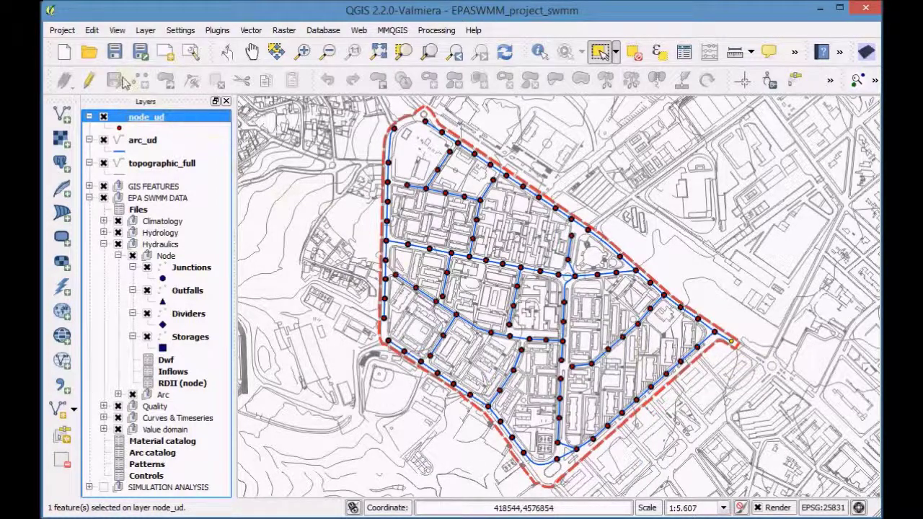
Copy the selected outfall and paste it into the Outfalls layer after enabling editing
left_click(92, 30)
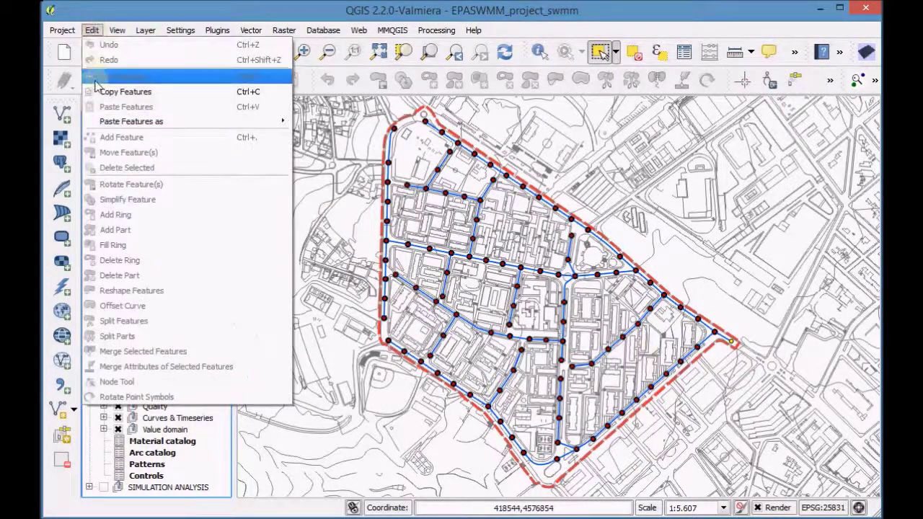
left_click(98, 92)
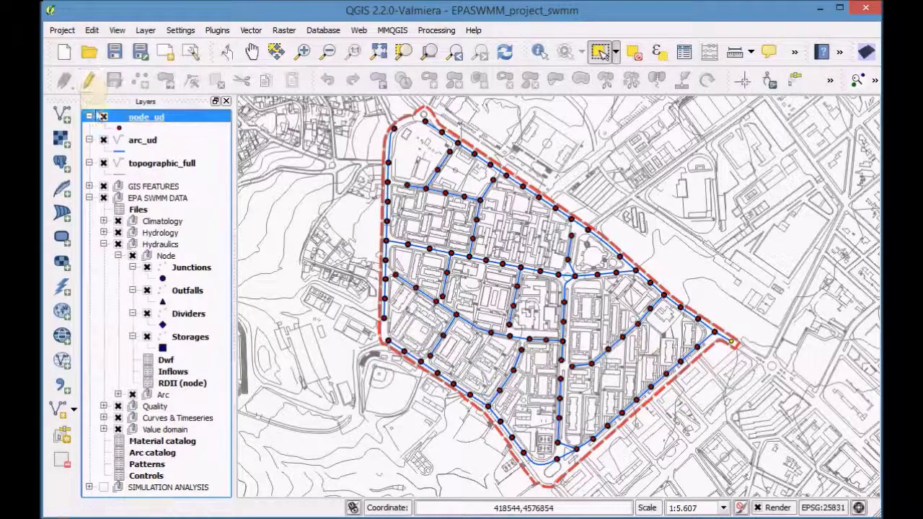
left_click(189, 290)
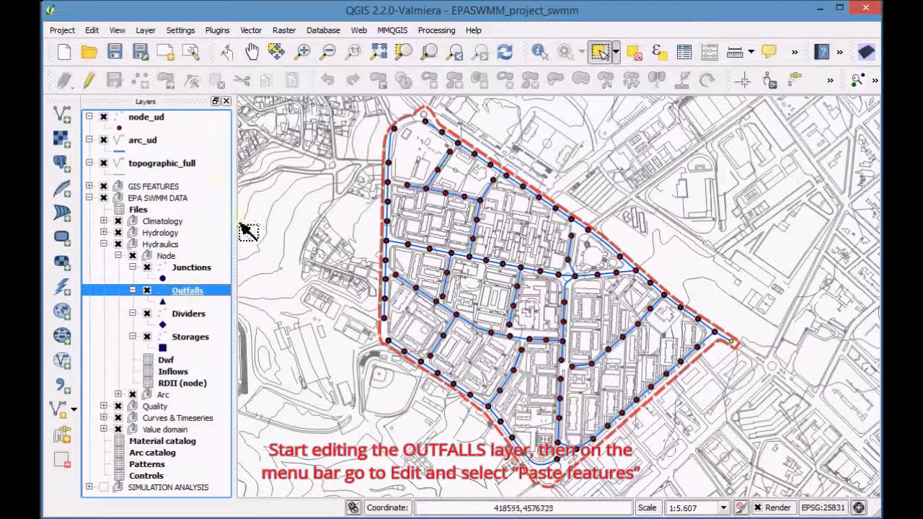
left_click(89, 80)
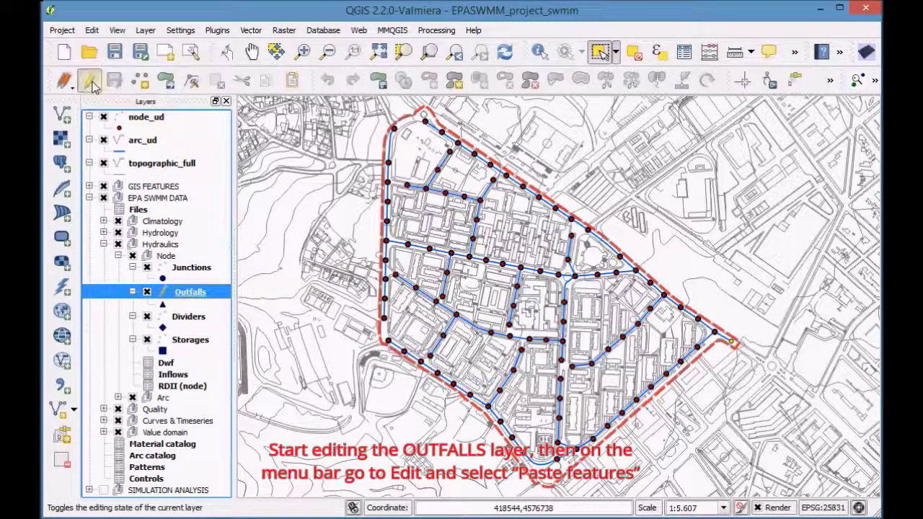
left_click(92, 30)
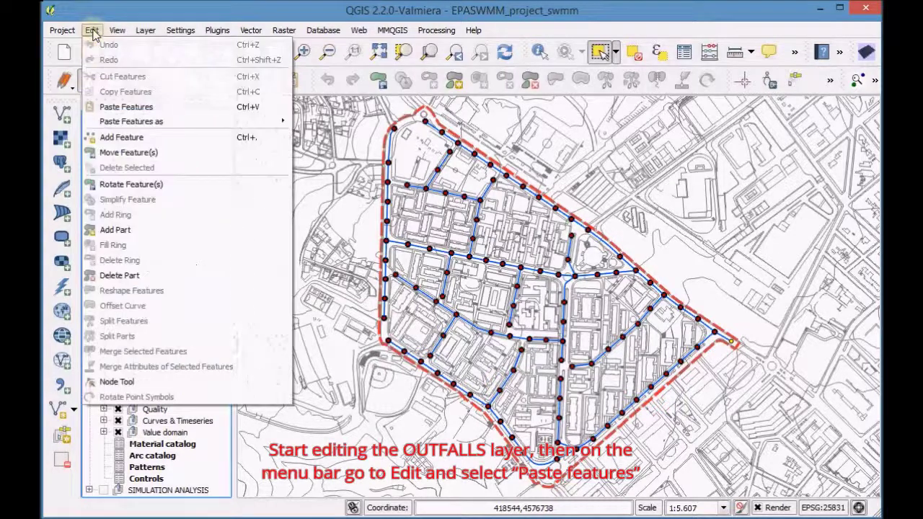
left_click(106, 108)
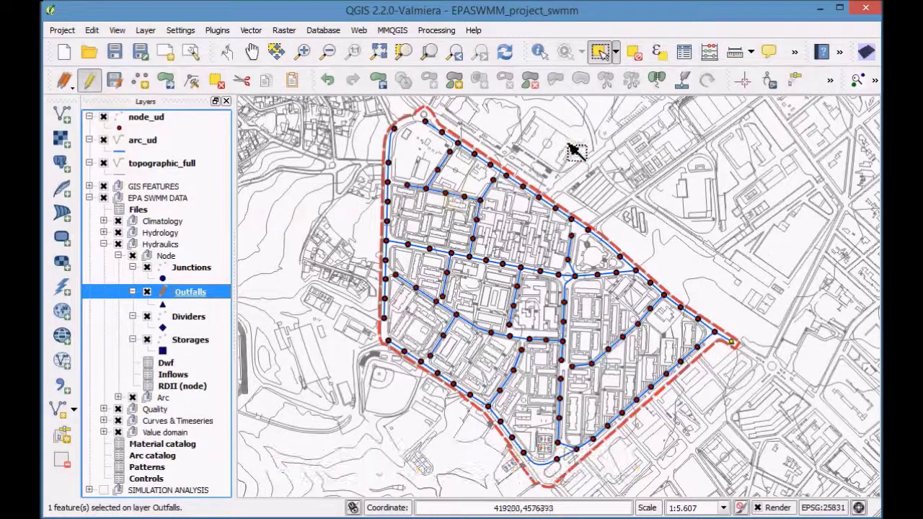
Set the outfall's outfall_type to NORMAL and gate to NO, then save and stop editing Outfalls
left_click(691, 55)
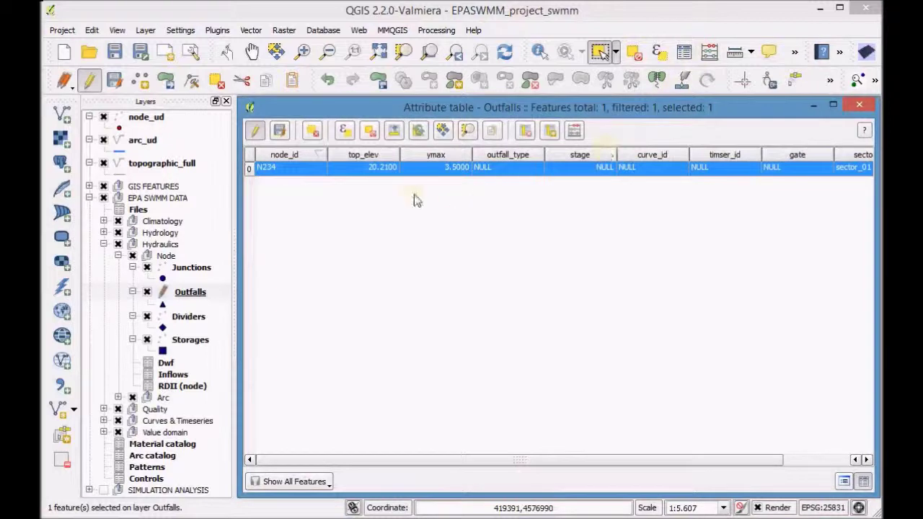
left_click_drag(354, 465, 405, 470)
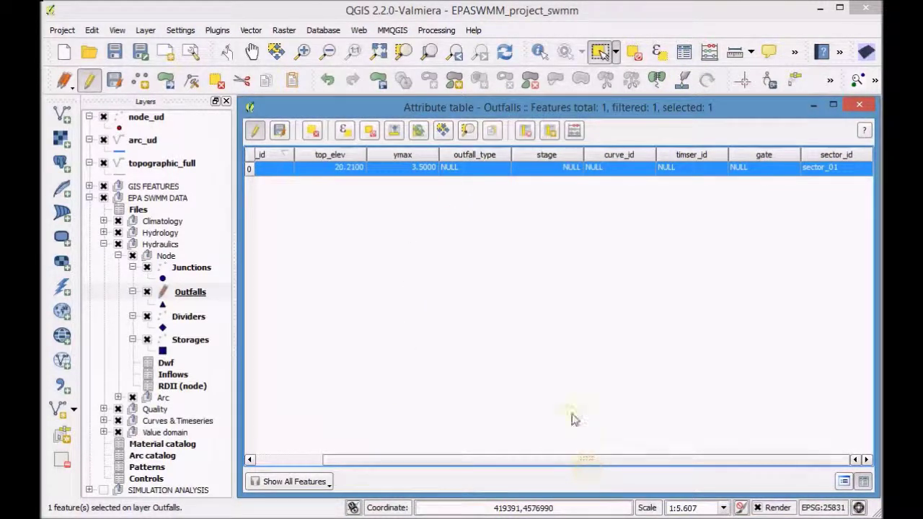
double_click(482, 168)
left_click(488, 171)
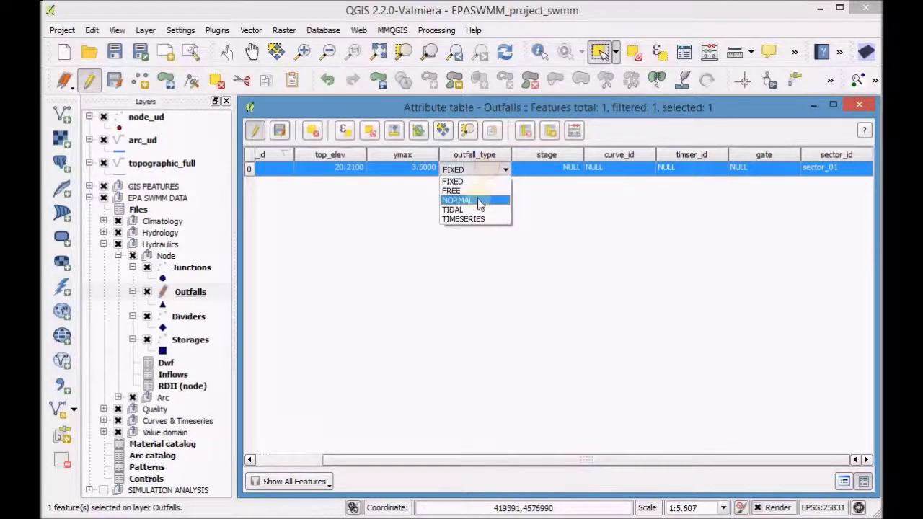
left_click(480, 202)
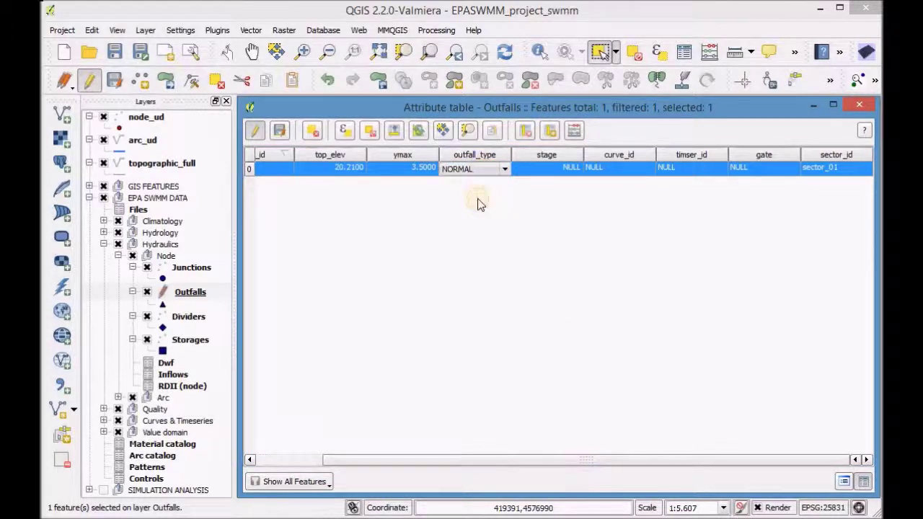
double_click(790, 174)
left_click(793, 175)
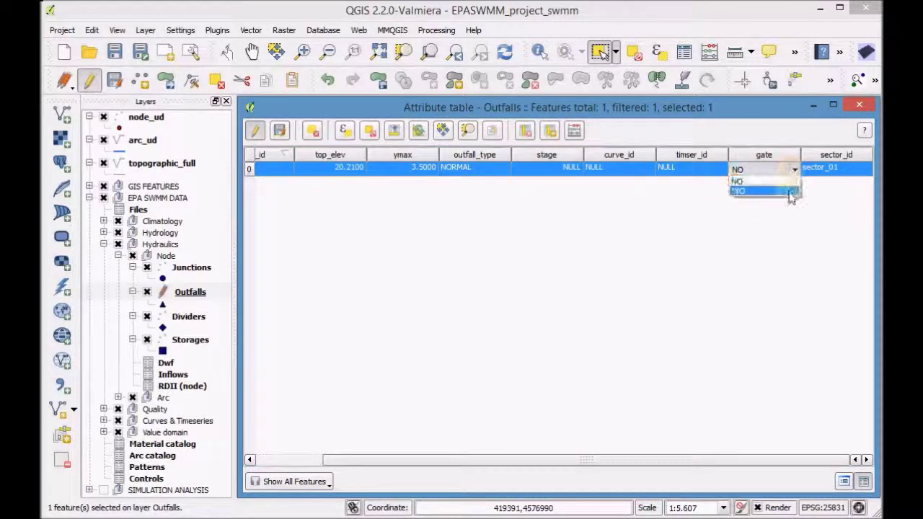
left_click(789, 186)
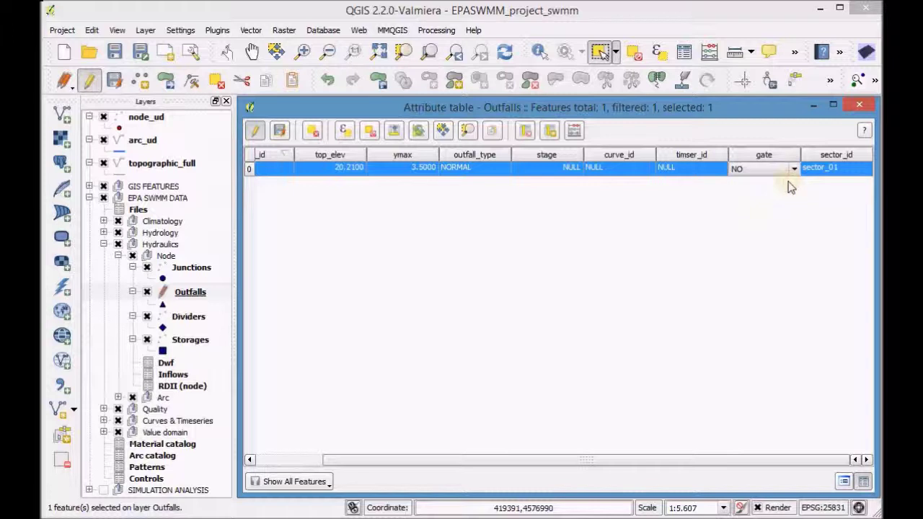
left_click(289, 131)
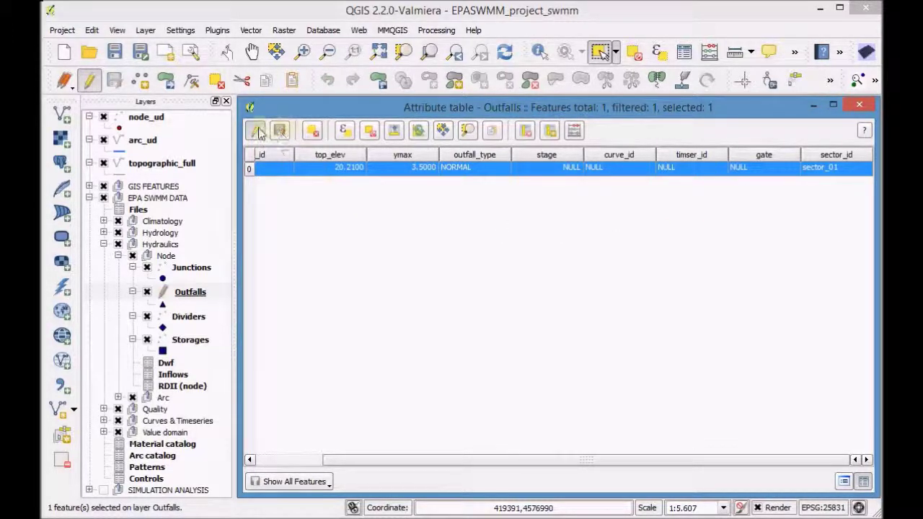
left_click(258, 131)
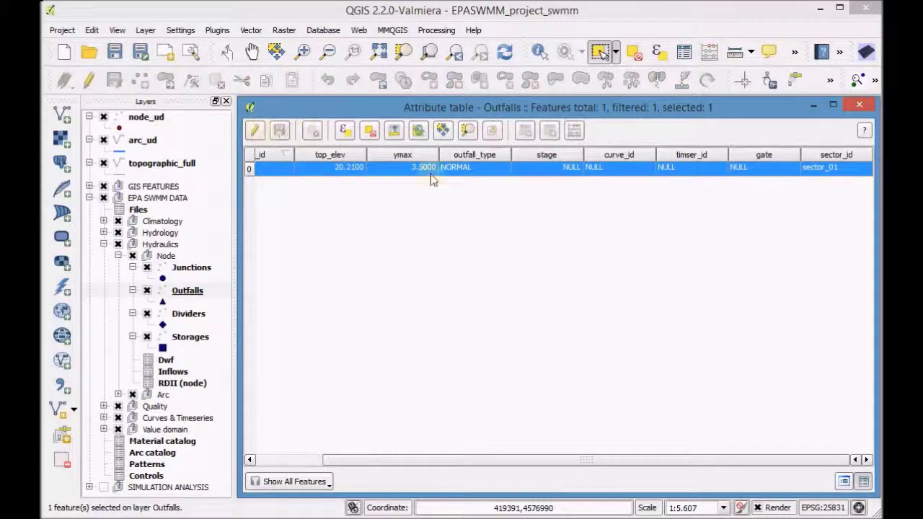
Close the Outfalls table, deselect the outfall, and collapse the Node group
left_click(851, 107)
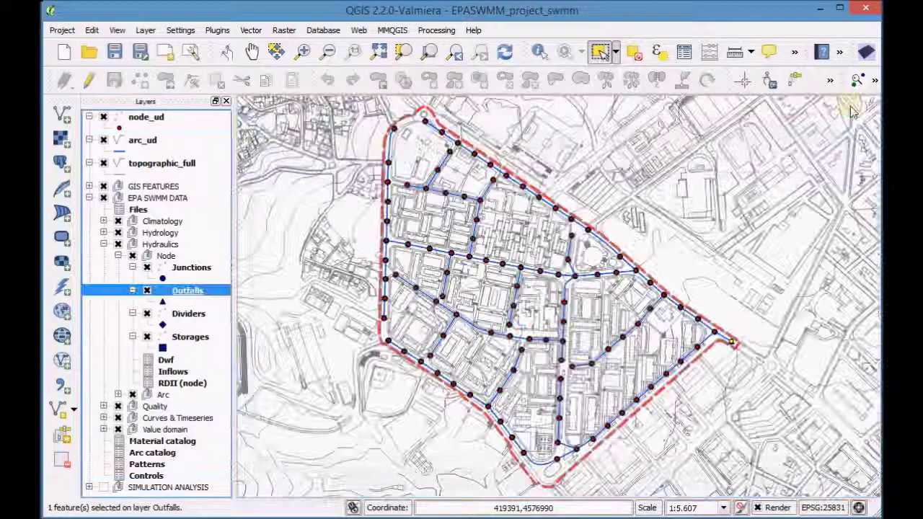
left_click(634, 53)
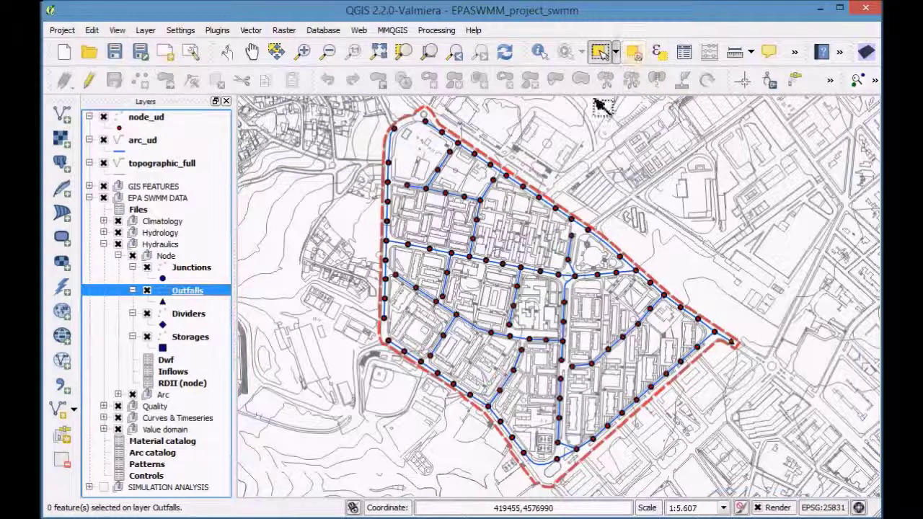
left_click(118, 256)
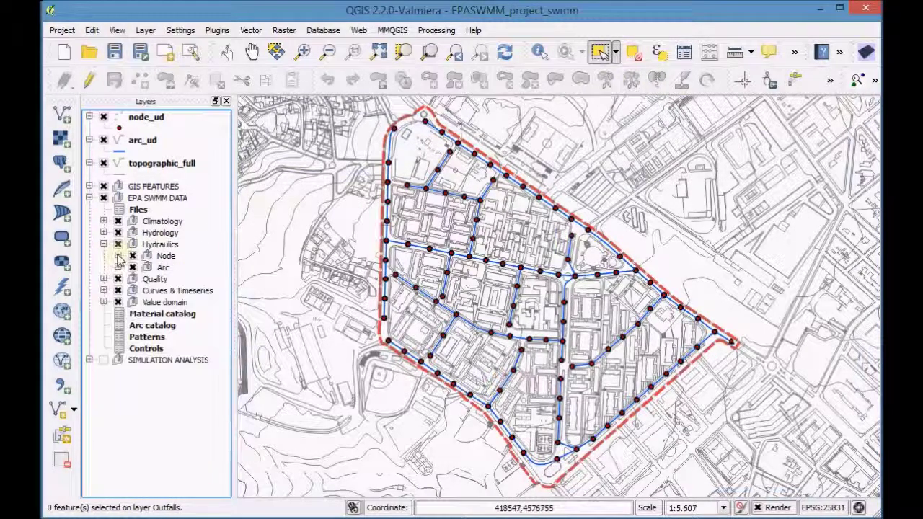